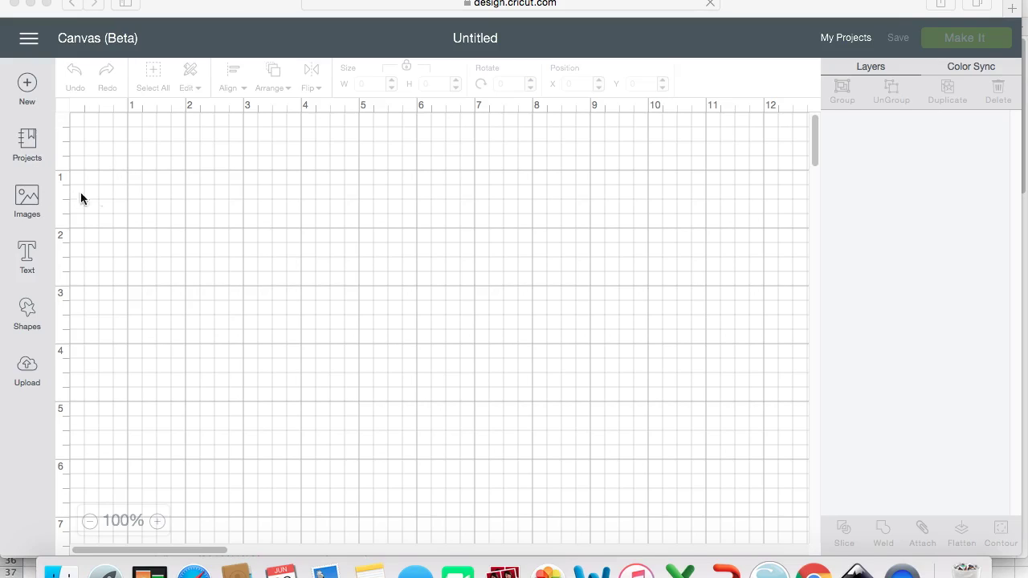
Search the image library for 'Line' and insert the free Line image #M369889 onto the canvas.
click(31, 206)
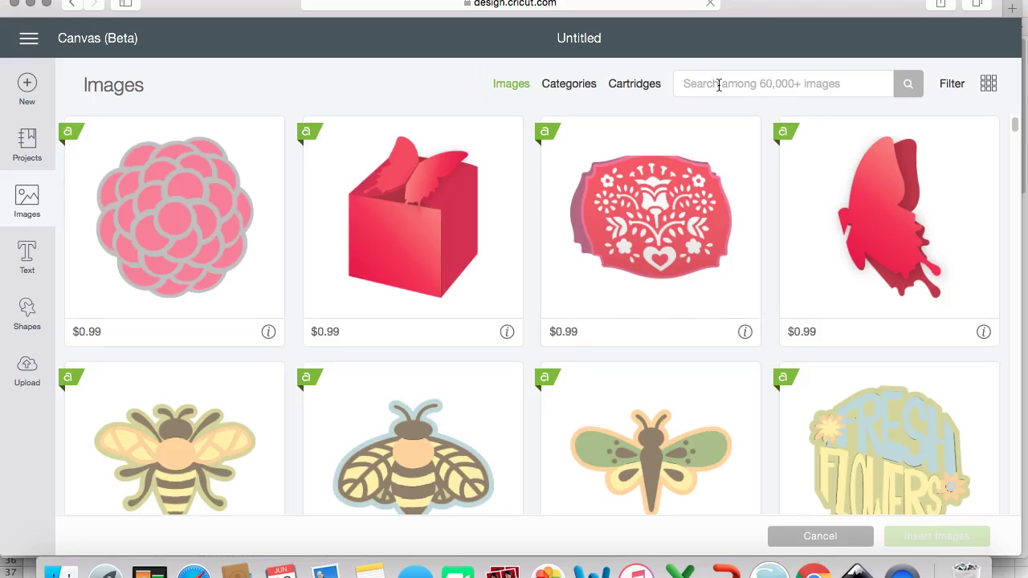
click(718, 85)
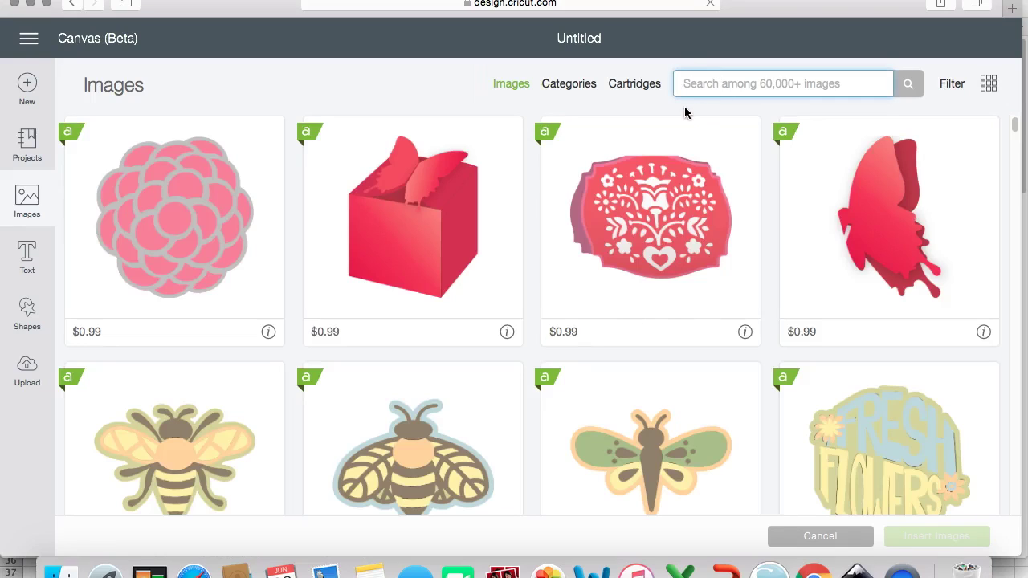
text(Line)
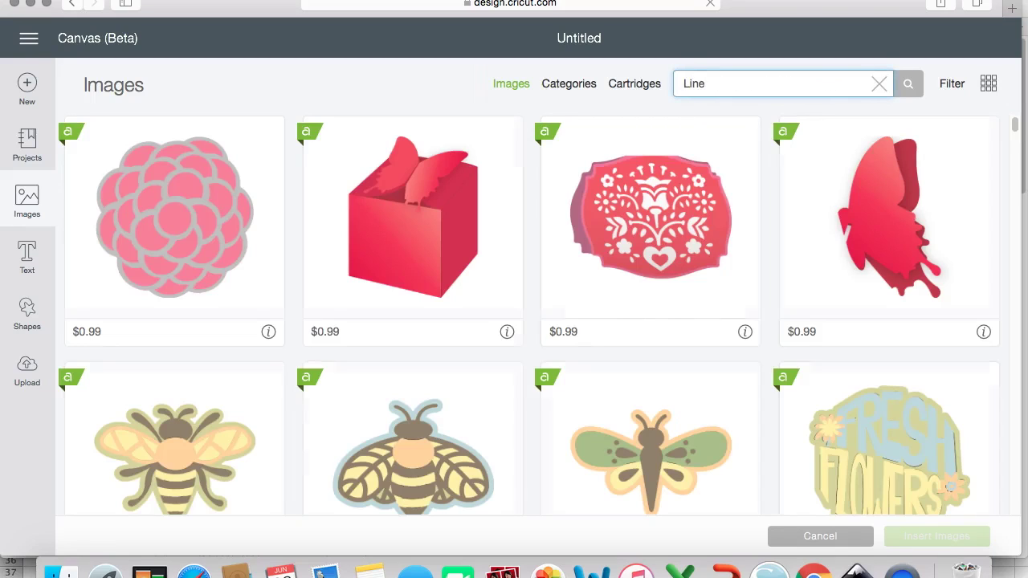
key(Return)
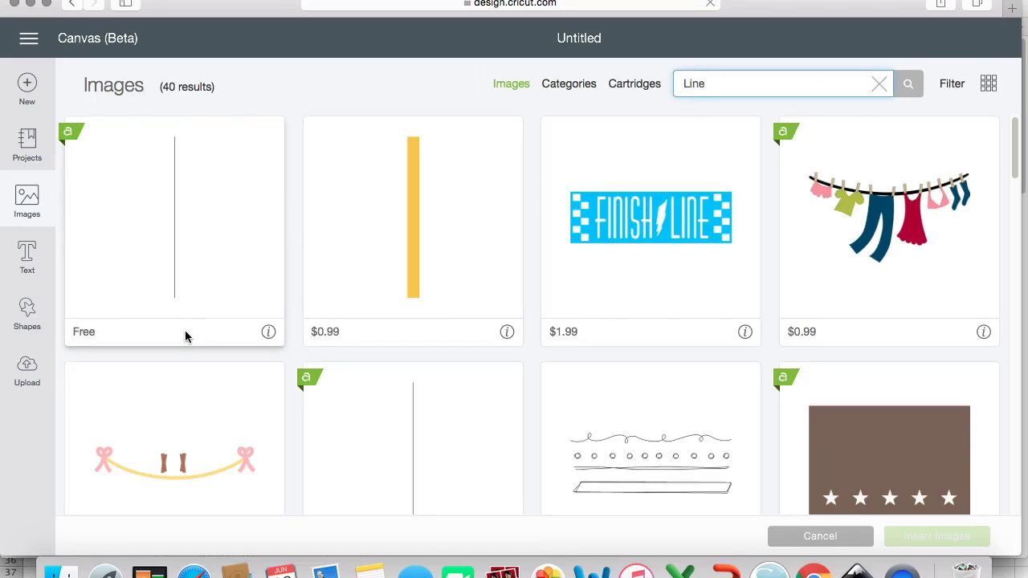
click(269, 331)
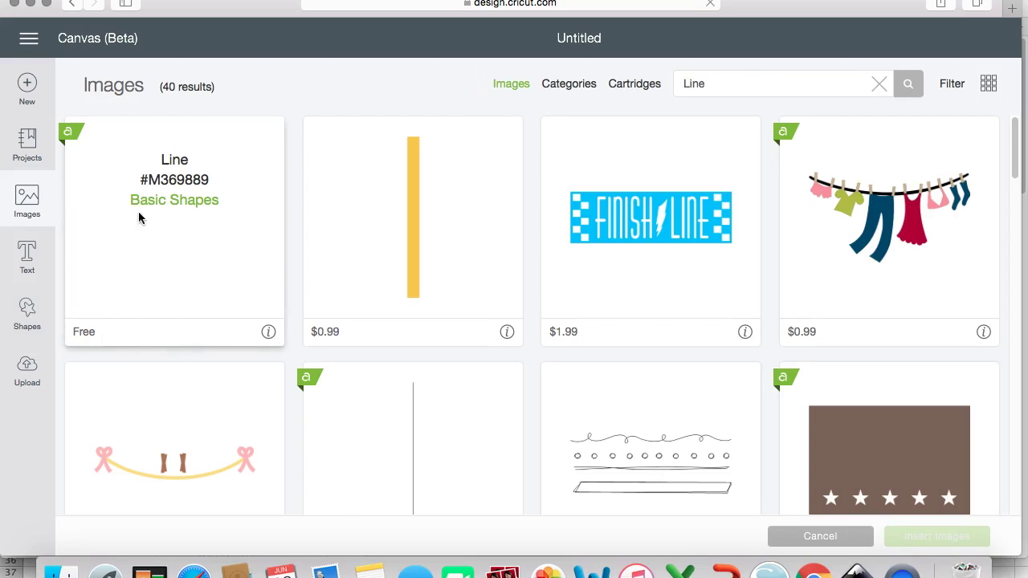
click(268, 332)
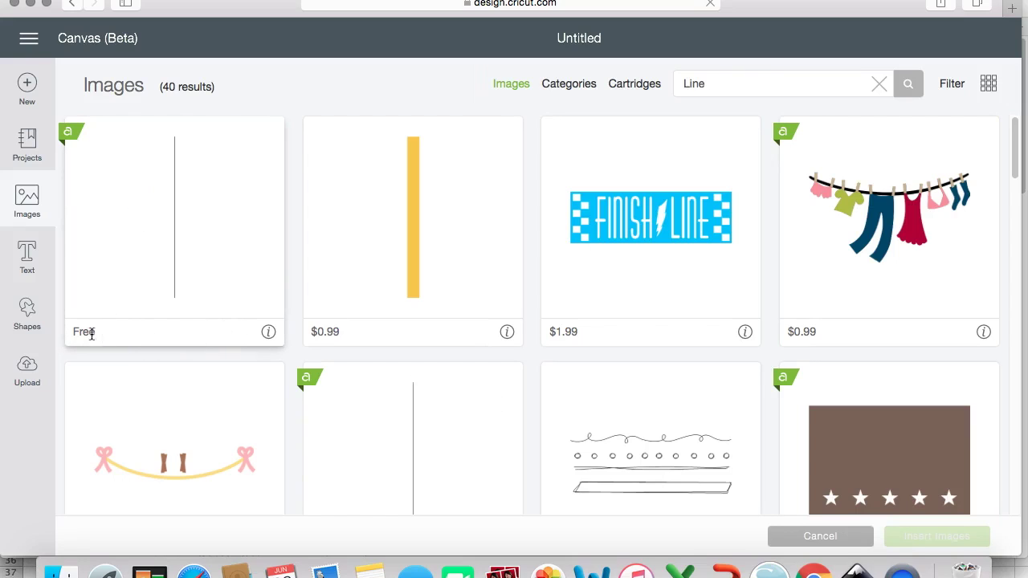
click(143, 124)
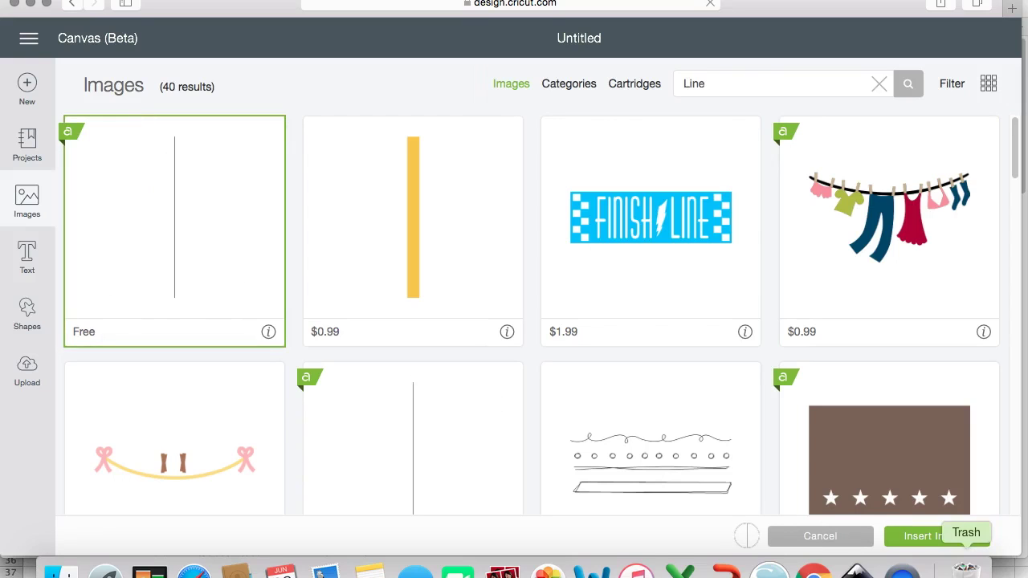
click(936, 535)
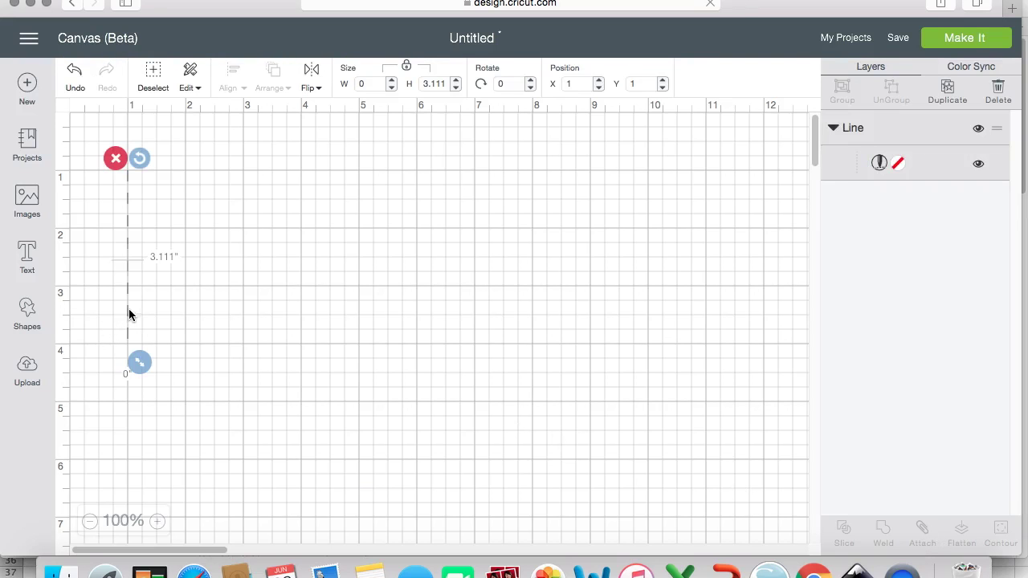
Switch the line from Score to Cut, place it at the 3-inch mark, and stretch it to 4 inches.
drag(129, 314, 361, 308)
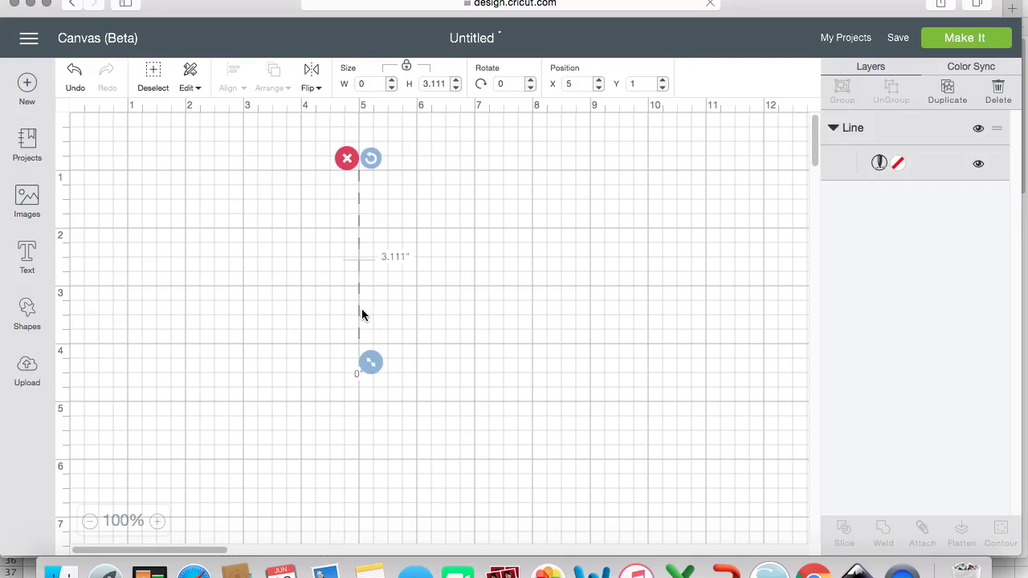
click(879, 163)
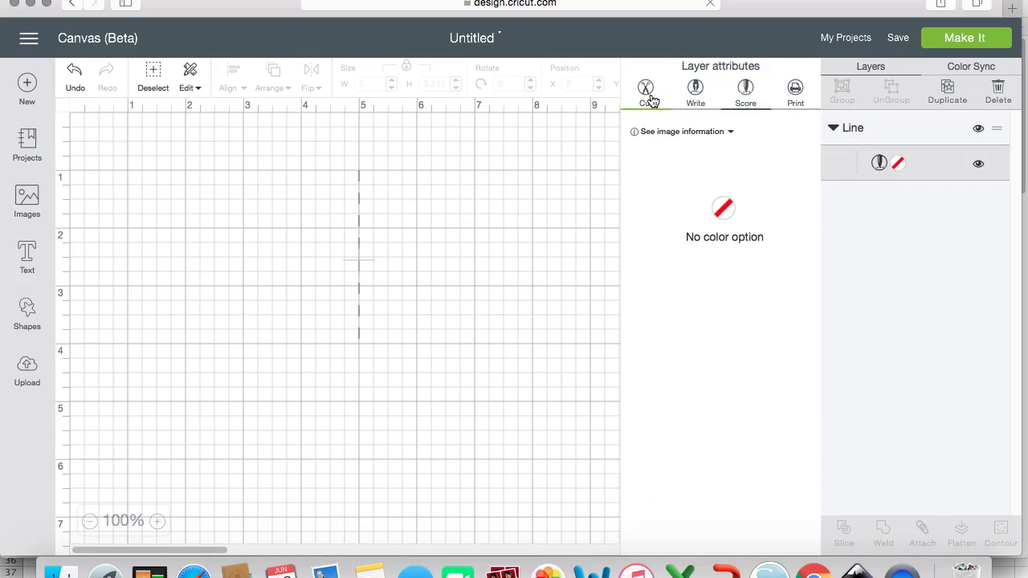
click(653, 98)
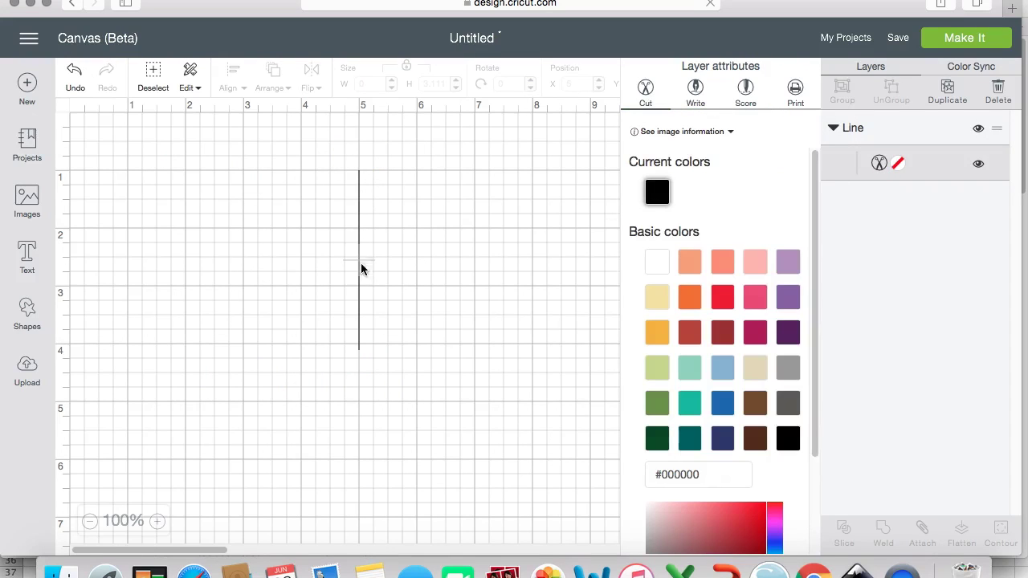
click(541, 264)
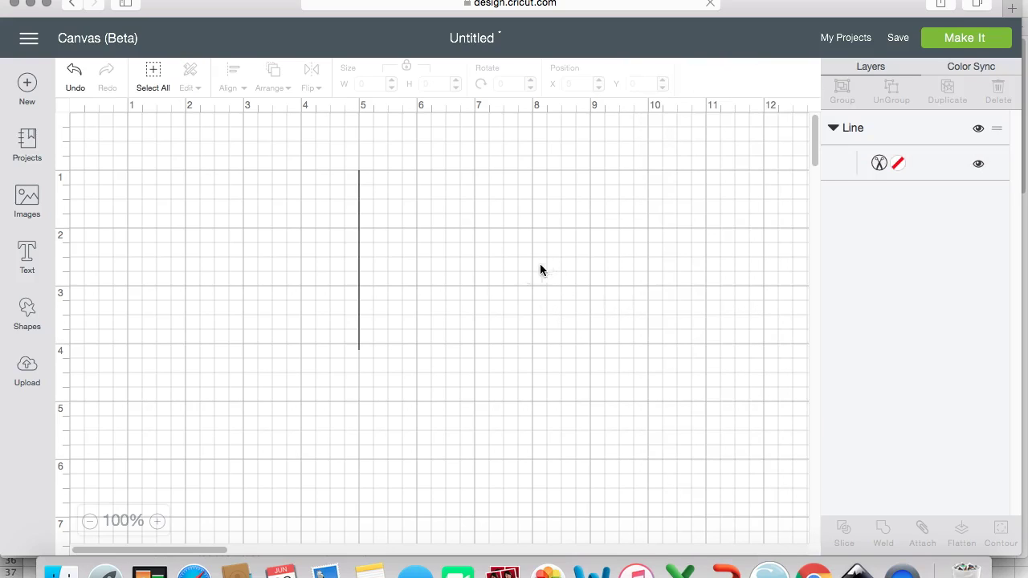
drag(359, 336, 243, 330)
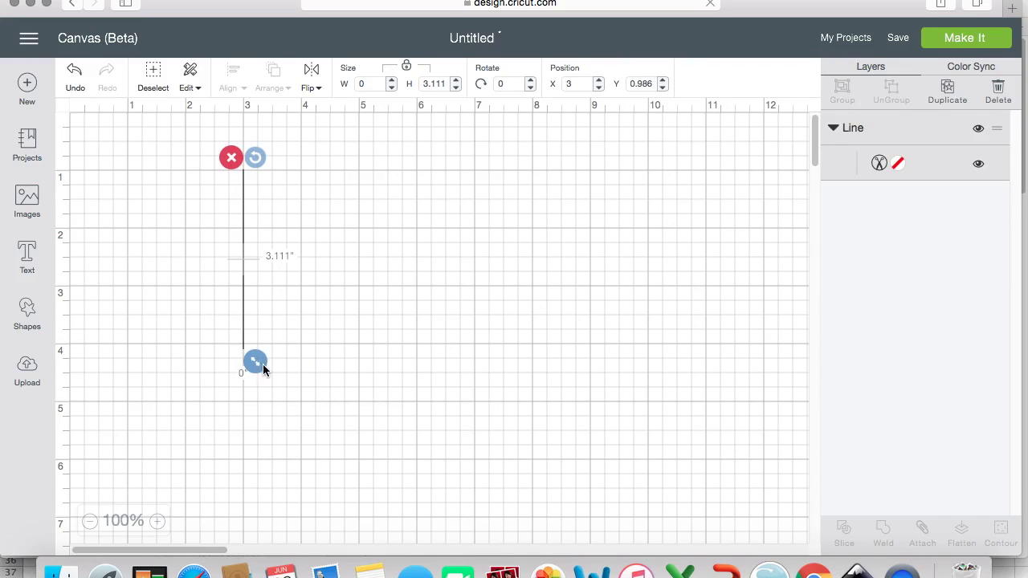
drag(254, 366, 240, 415)
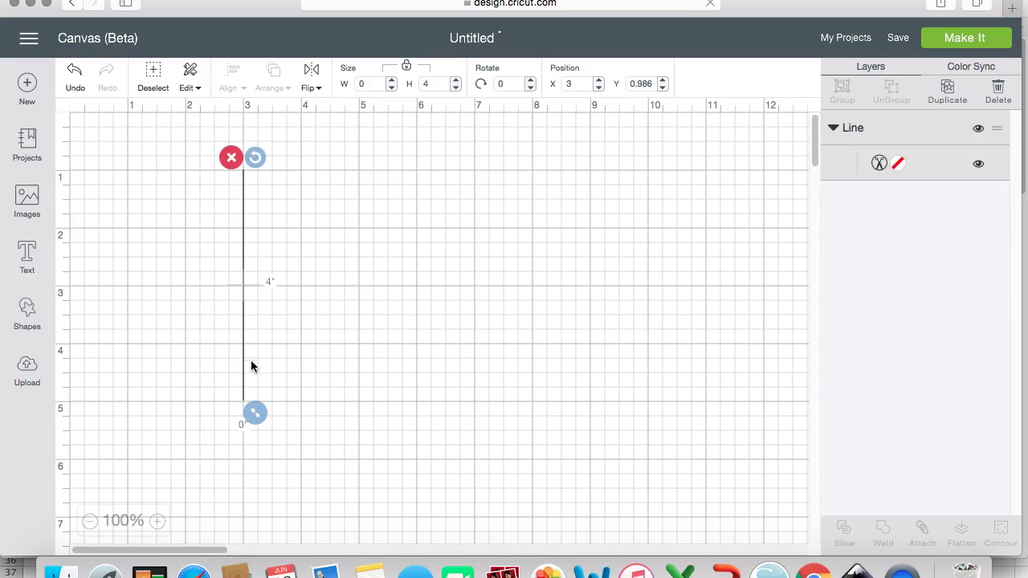
Duplicate the line and rotate the copy into a horizontal top edge aligned with the vertical line's top.
click(945, 95)
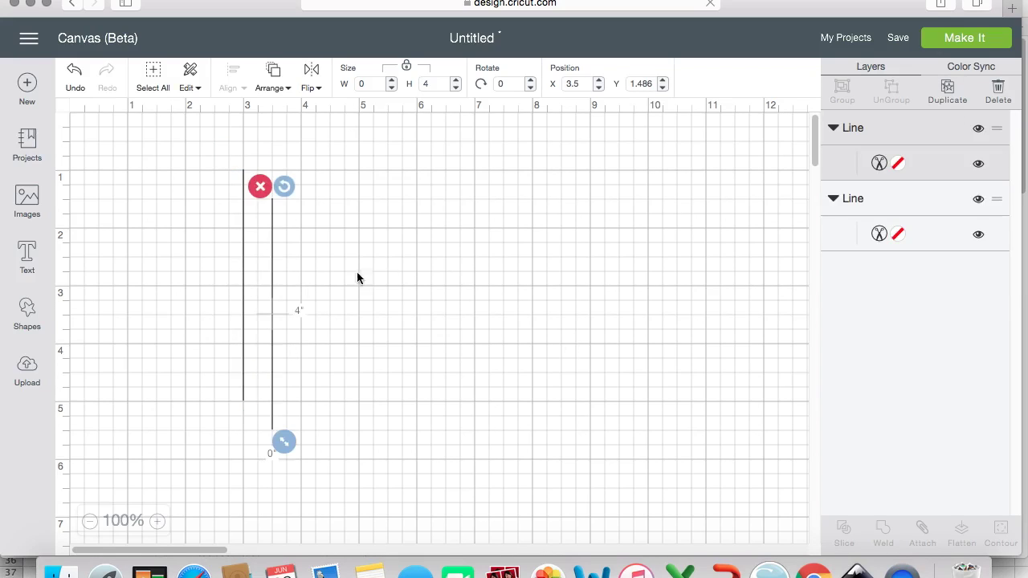
drag(272, 303, 442, 288)
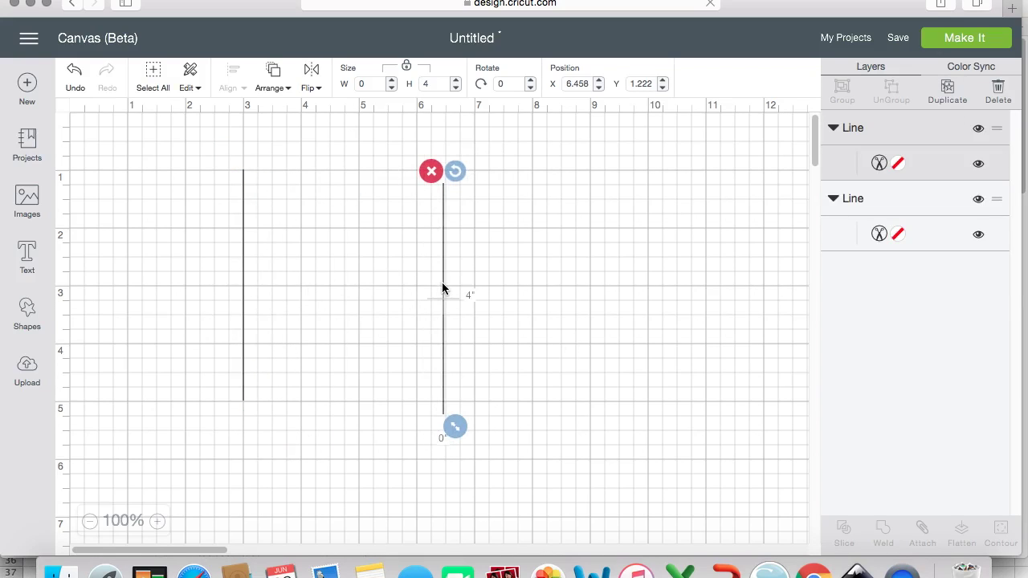
drag(455, 171, 286, 282)
drag(515, 301, 602, 183)
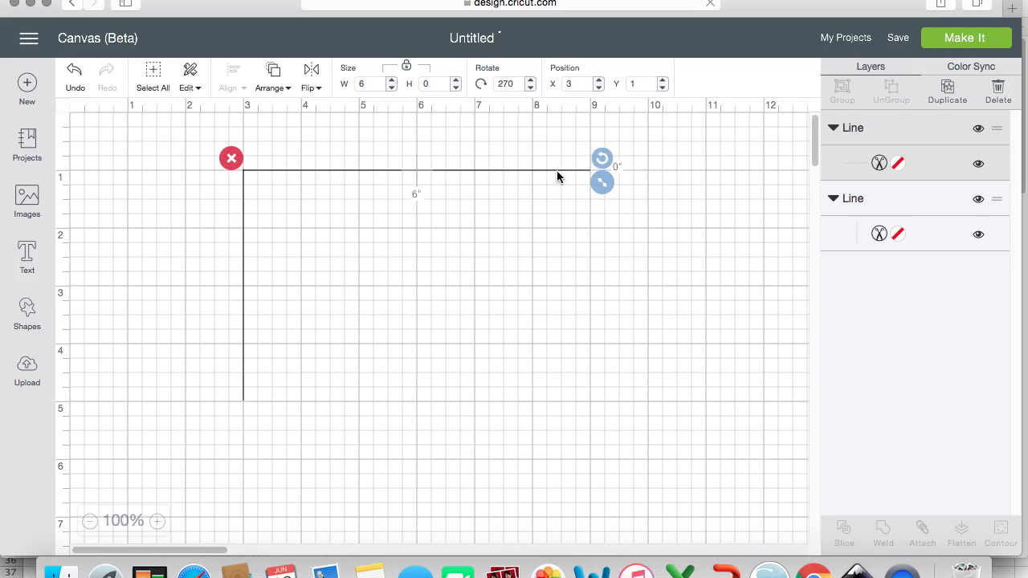
Copy the top edge down as the bottom edge and add a right vertical edge at X 9.
click(934, 95)
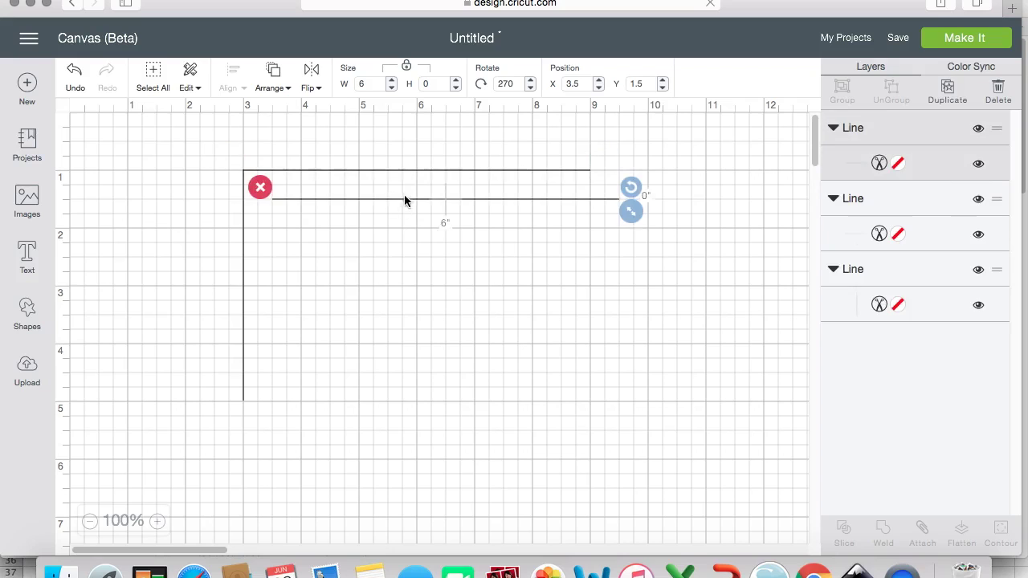
drag(404, 194, 375, 403)
click(242, 301)
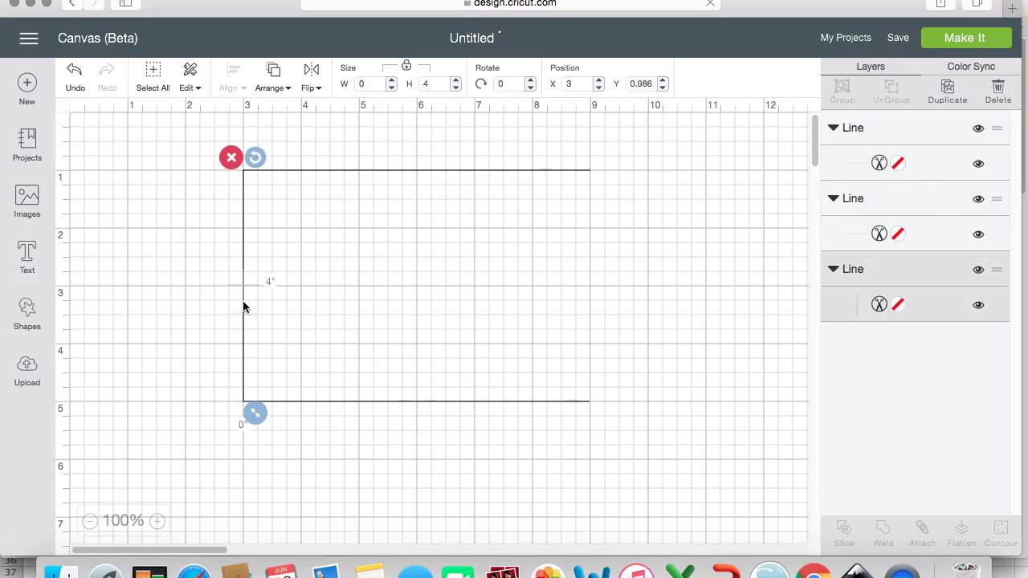
click(943, 92)
drag(261, 285, 591, 252)
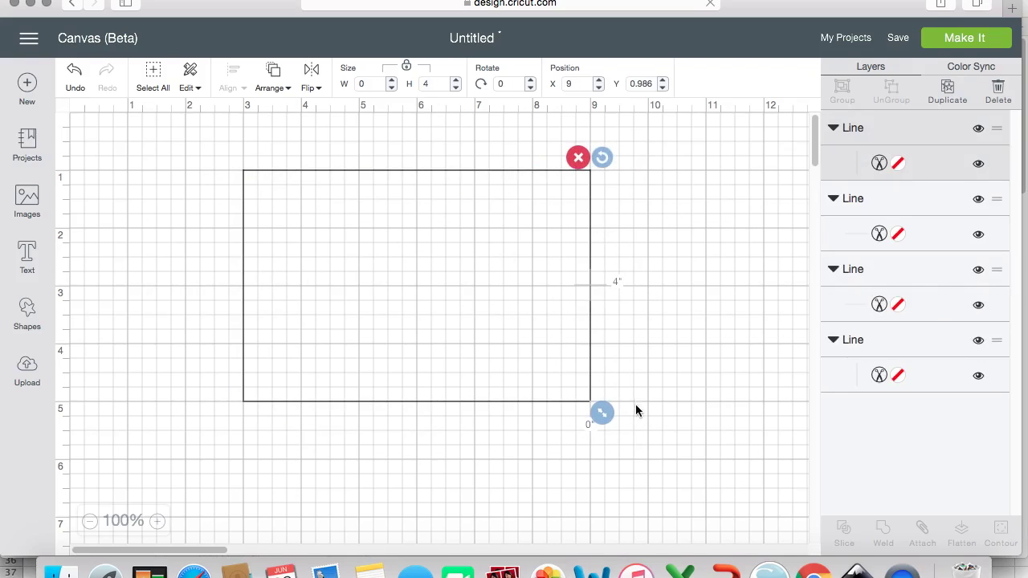
click(243, 303)
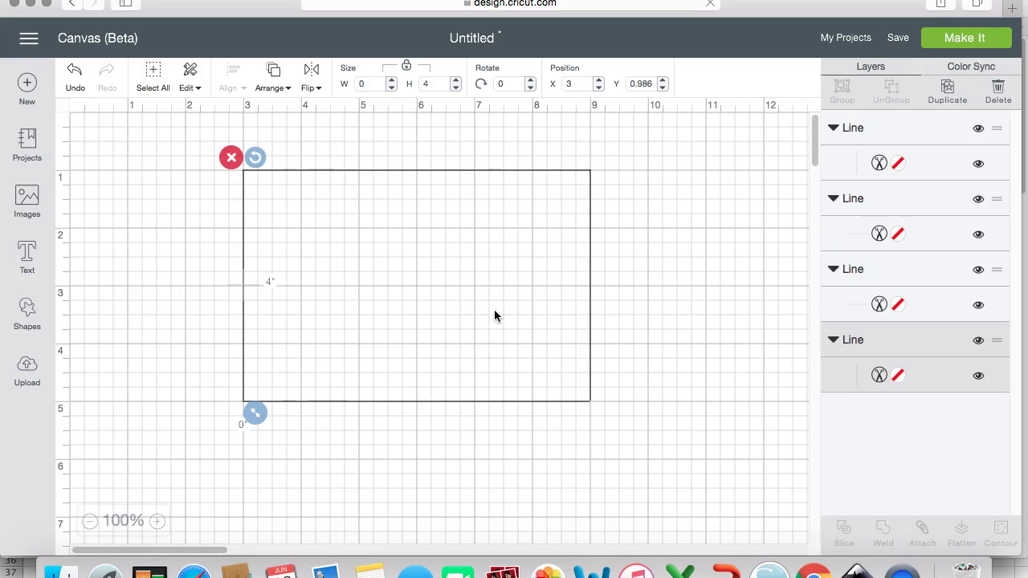
Make a 3.5-inch copy of the left line and place it at X 3.25, Y 1.236.
click(946, 92)
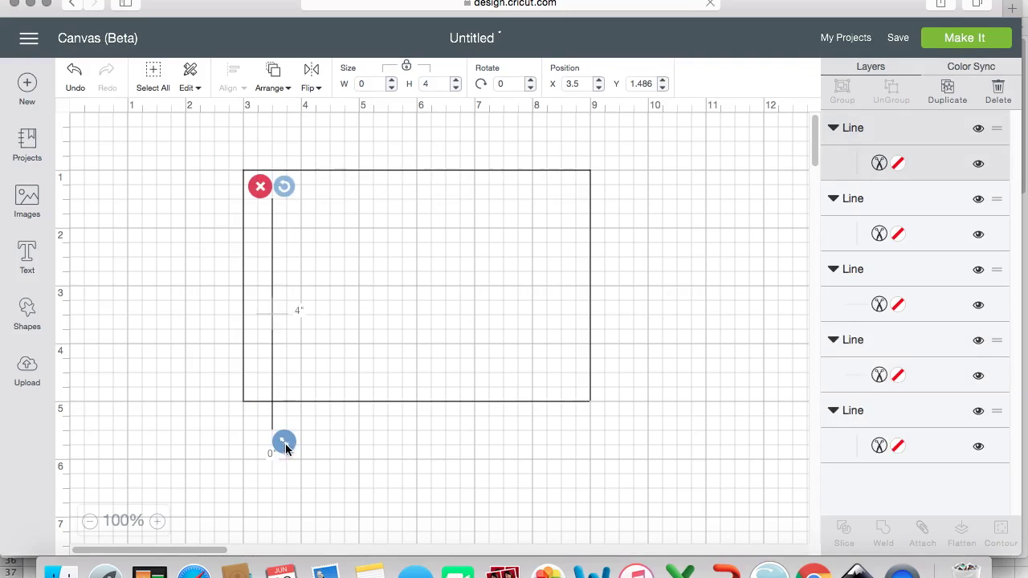
drag(283, 441, 282, 413)
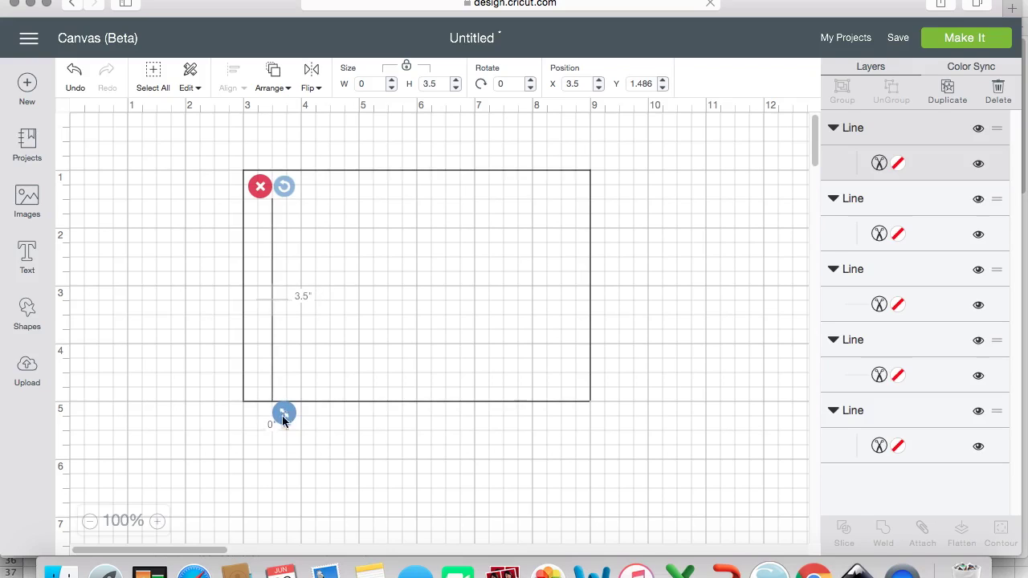
drag(272, 363, 259, 348)
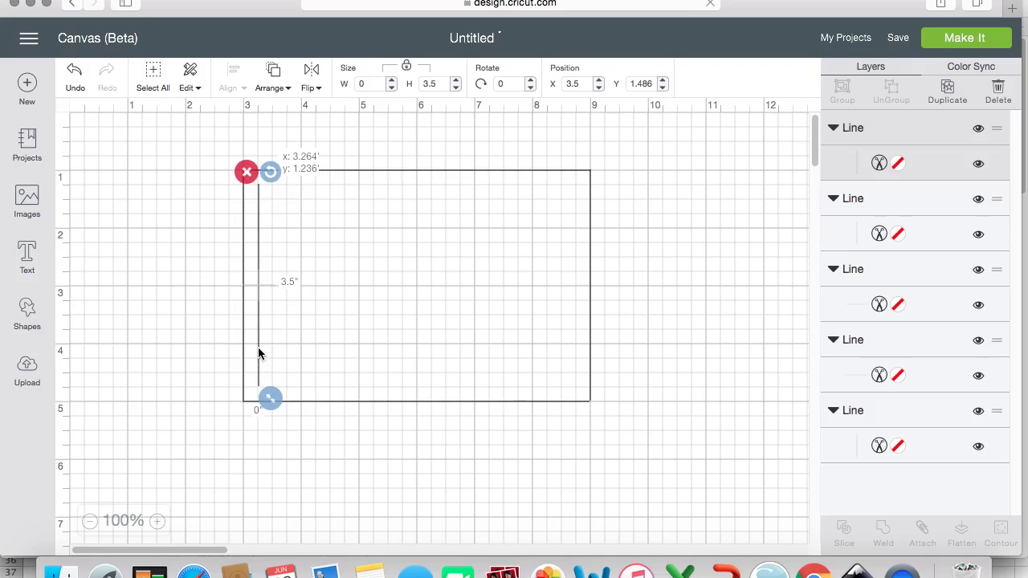
drag(257, 348, 257, 347)
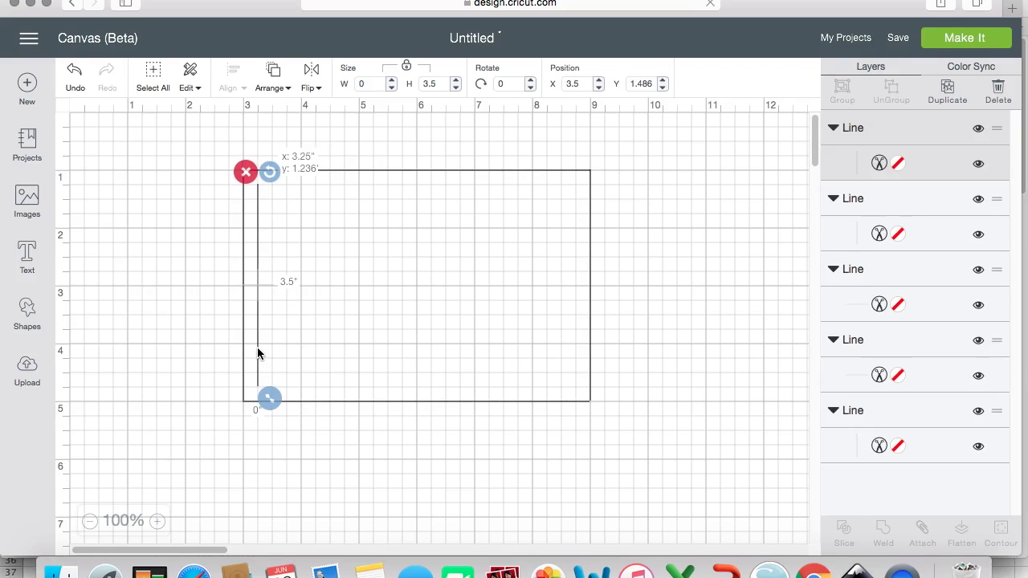
drag(258, 351, 258, 350)
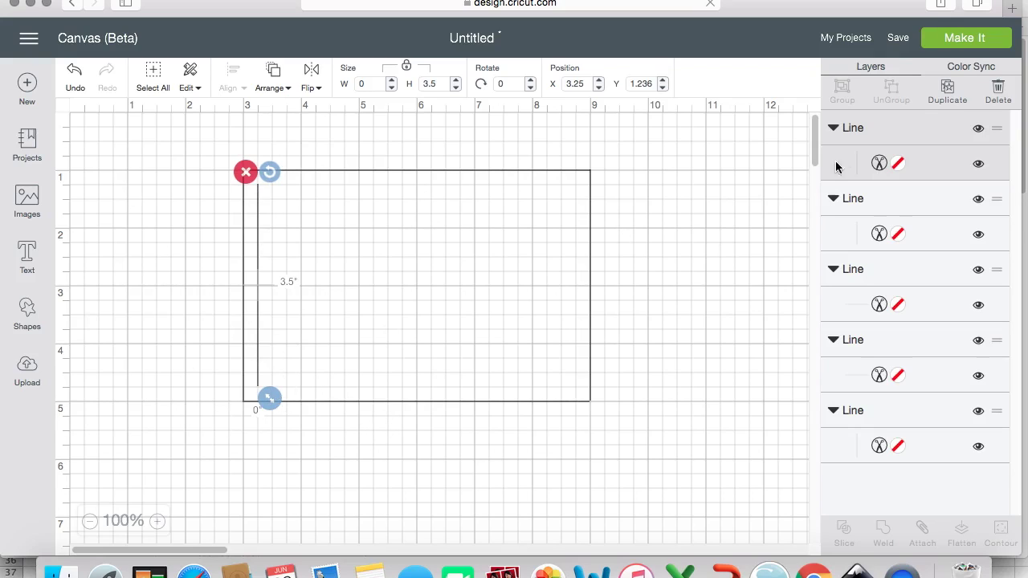
click(946, 95)
Space the copied line 0.25 inch right of the first, then duplicate the pair and the group of four alongside.
drag(295, 280, 281, 251)
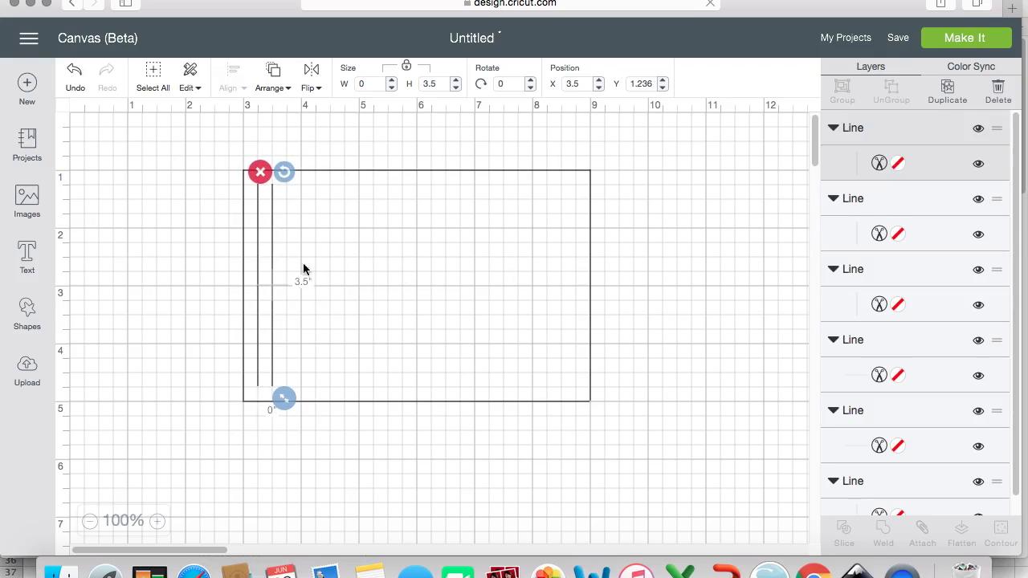
drag(326, 257, 251, 243)
click(947, 90)
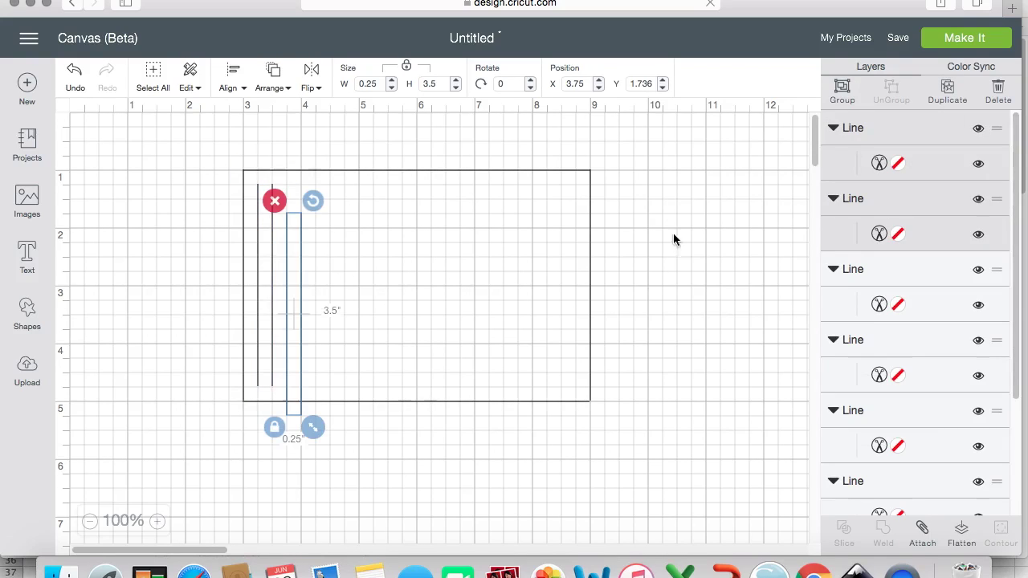
drag(296, 253, 252, 227)
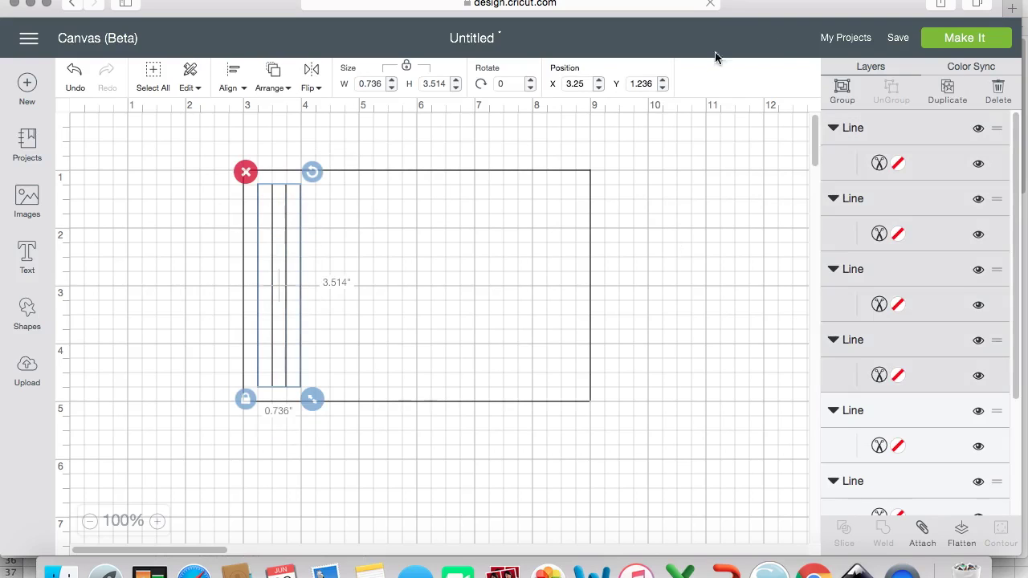
click(948, 90)
drag(315, 252, 346, 228)
Duplicate sets of seven lines twice to continue the 0.25-inch spaced row to the right edge.
drag(397, 252, 252, 248)
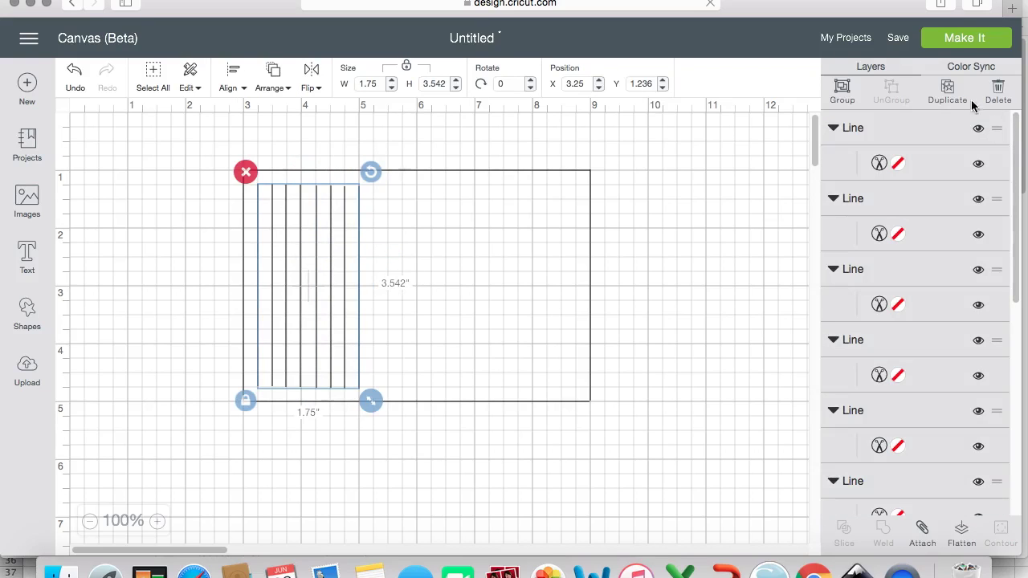
click(946, 94)
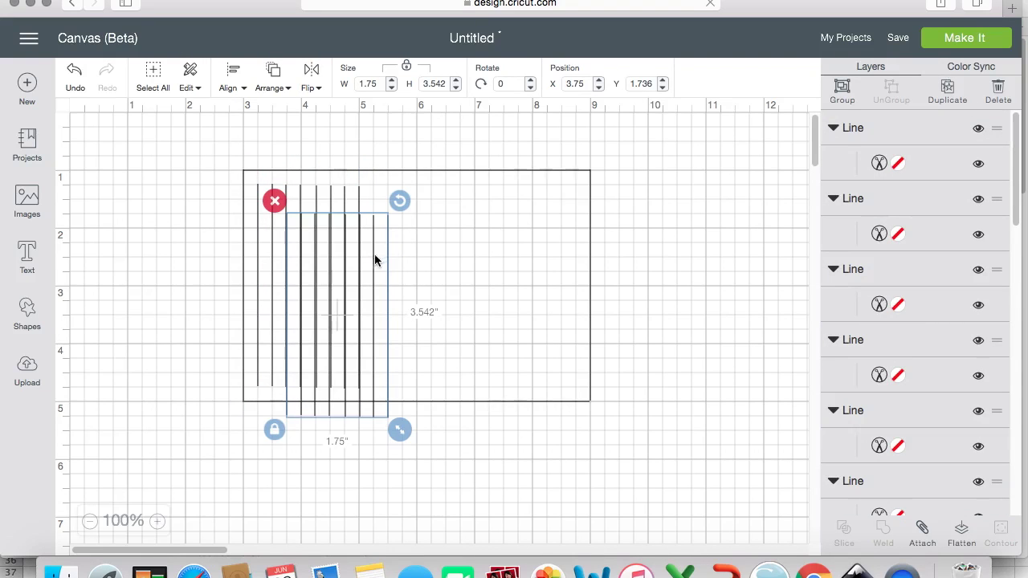
drag(375, 252, 462, 226)
click(492, 244)
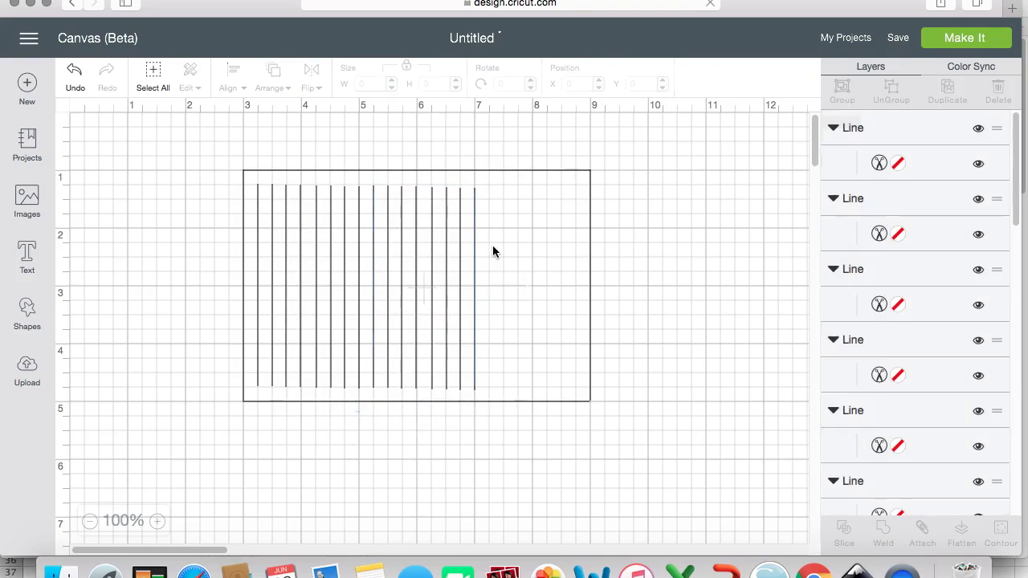
drag(508, 269, 378, 267)
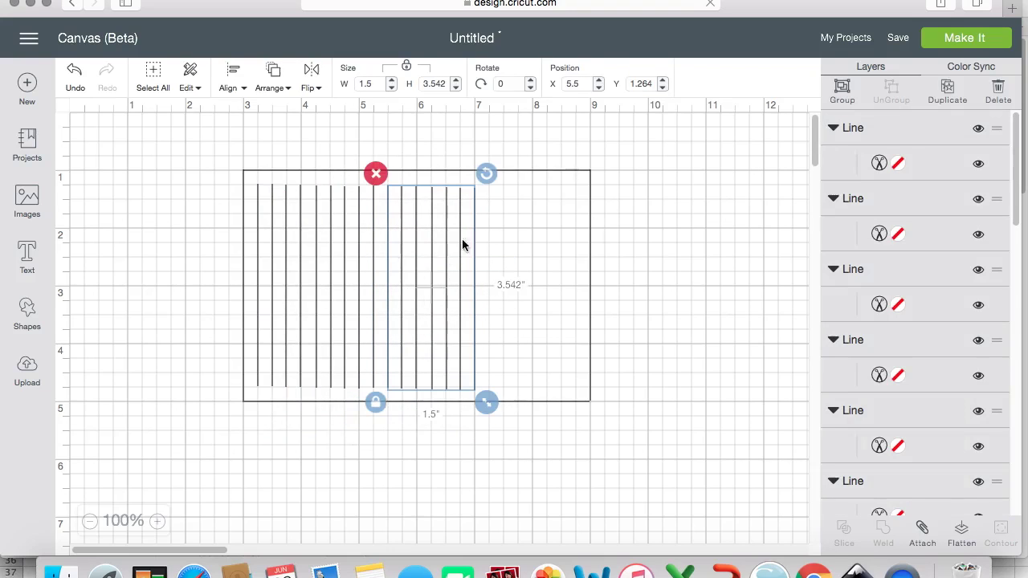
click(947, 90)
drag(451, 271, 562, 249)
click(612, 266)
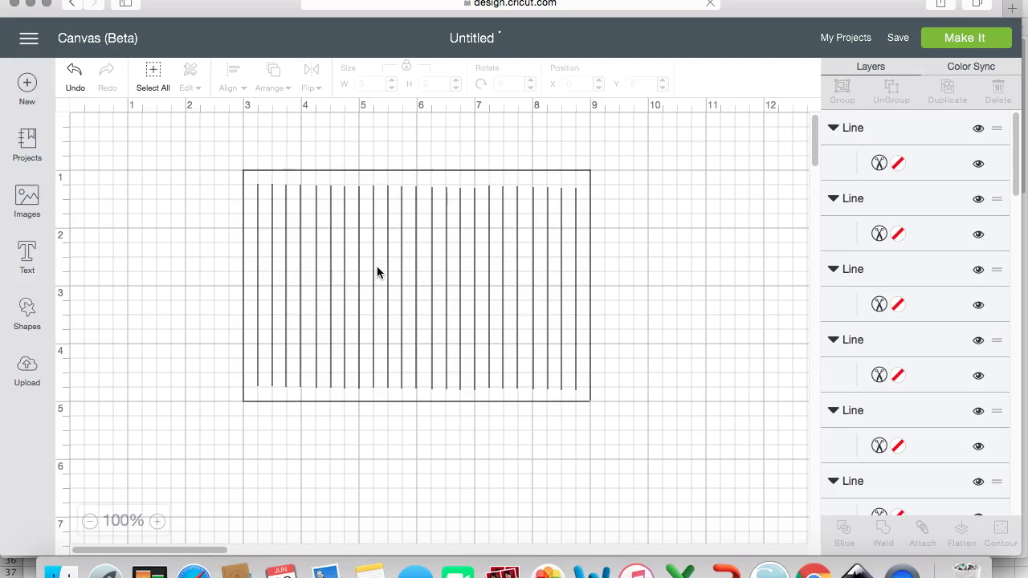
click(576, 243)
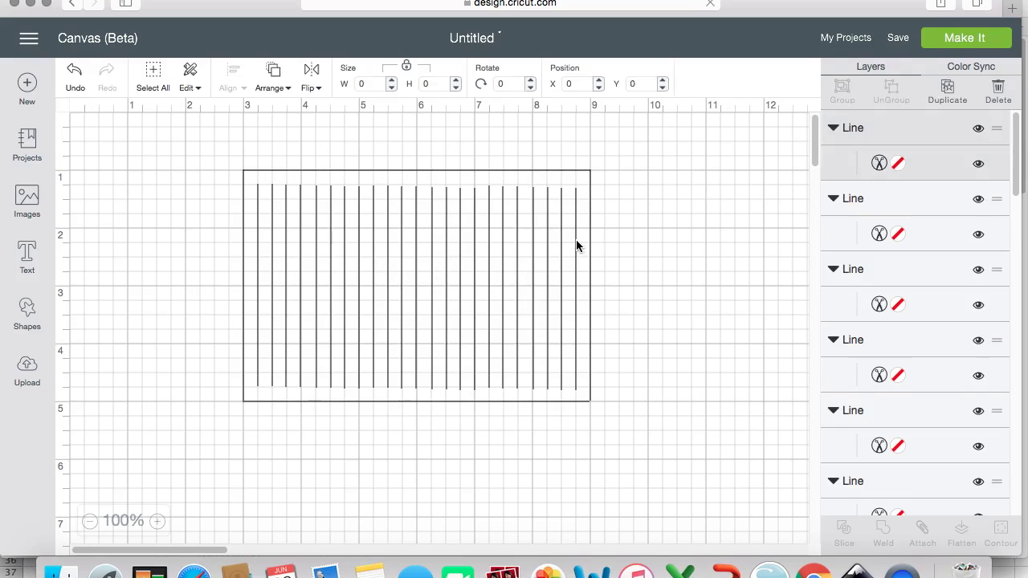
click(949, 97)
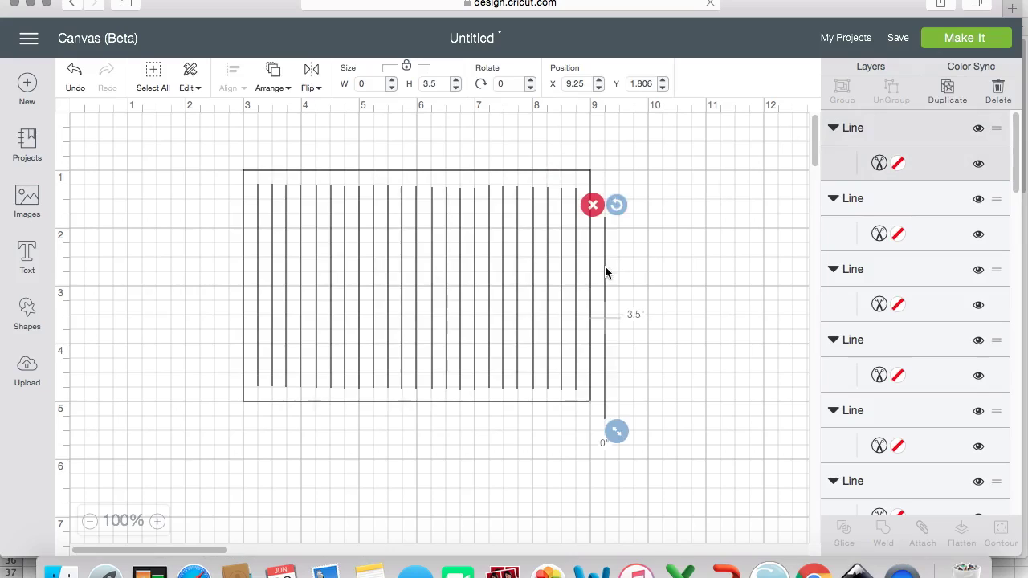
drag(606, 273, 266, 239)
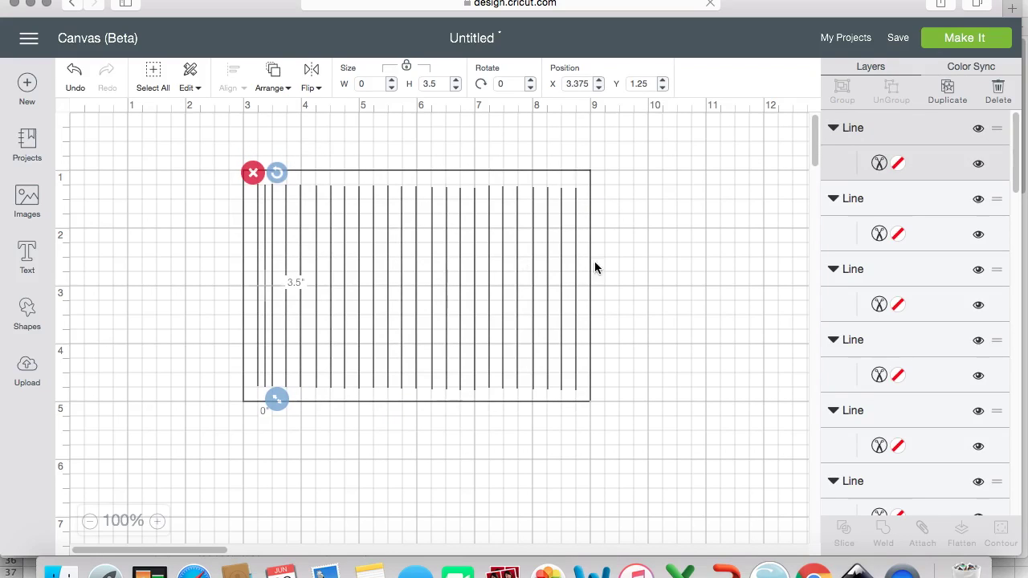
drag(266, 233, 722, 262)
click(705, 205)
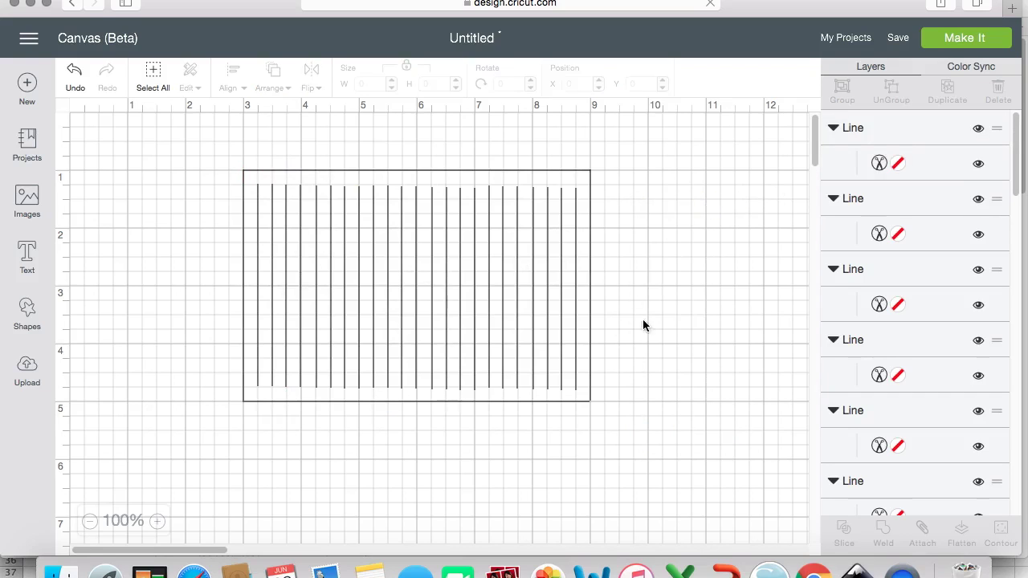
drag(608, 415, 122, 110)
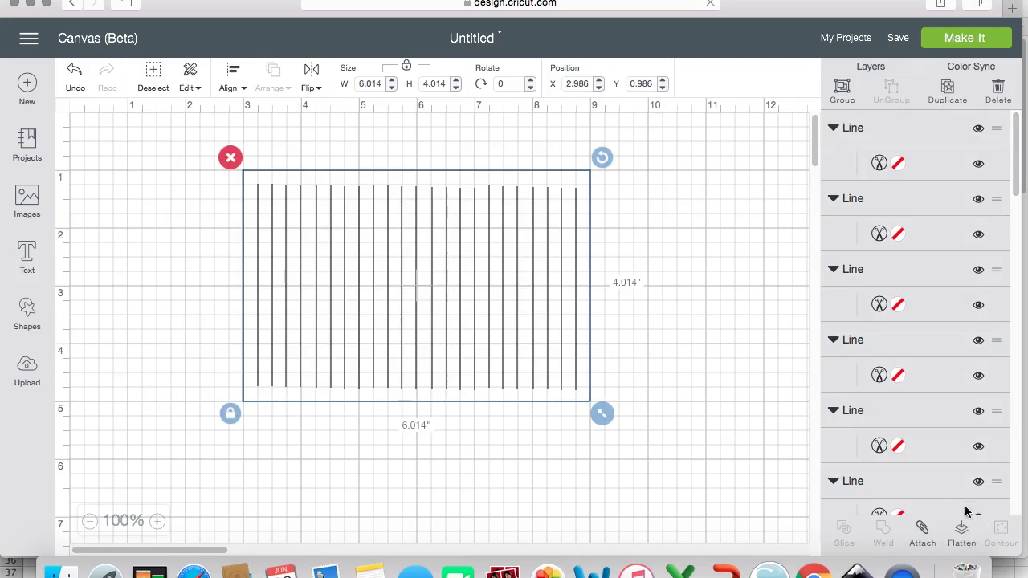
Attach the rectangle and all vertical lines into one group.
click(921, 531)
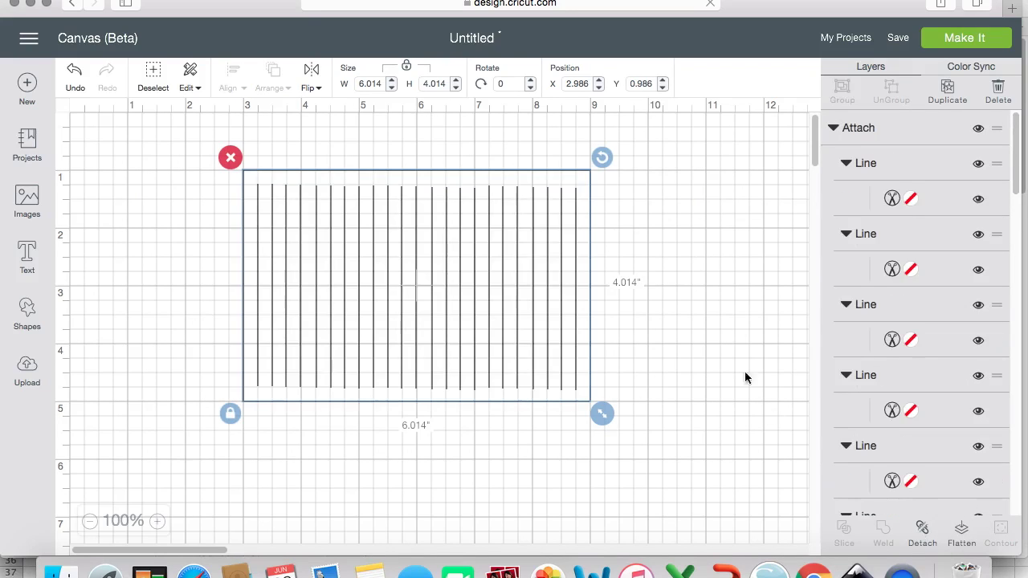
click(948, 50)
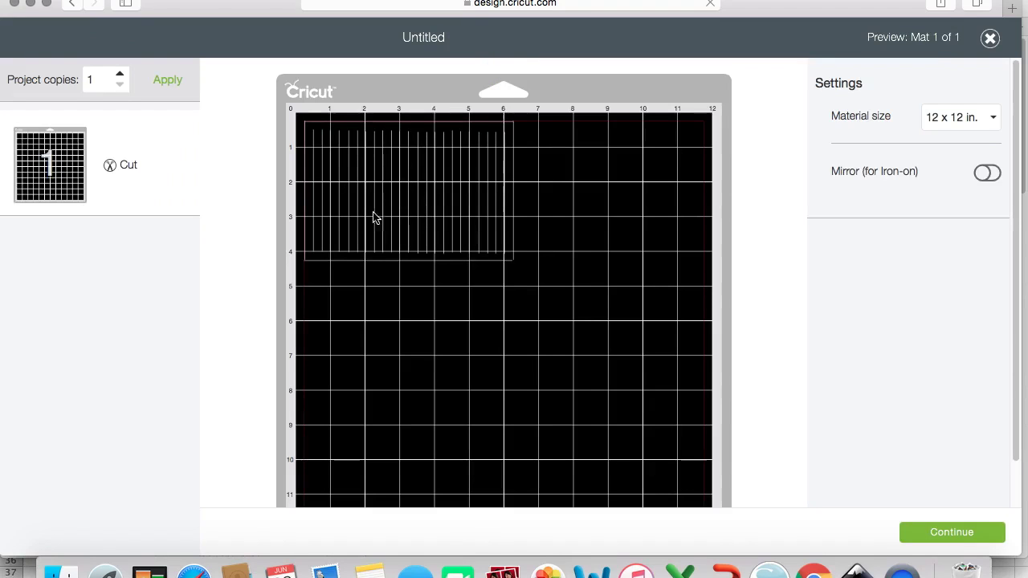
drag(409, 213, 446, 270)
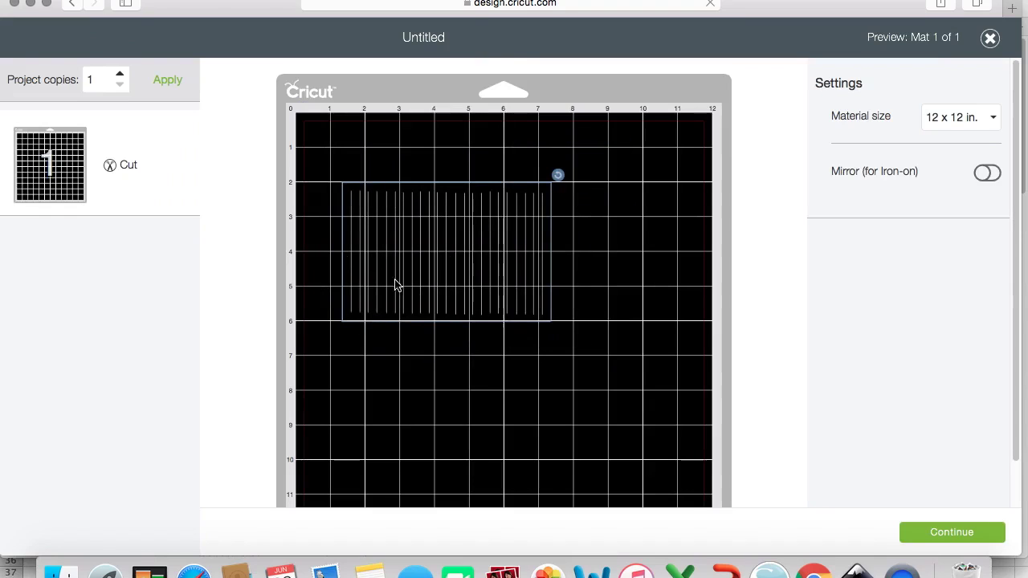
drag(494, 256, 450, 199)
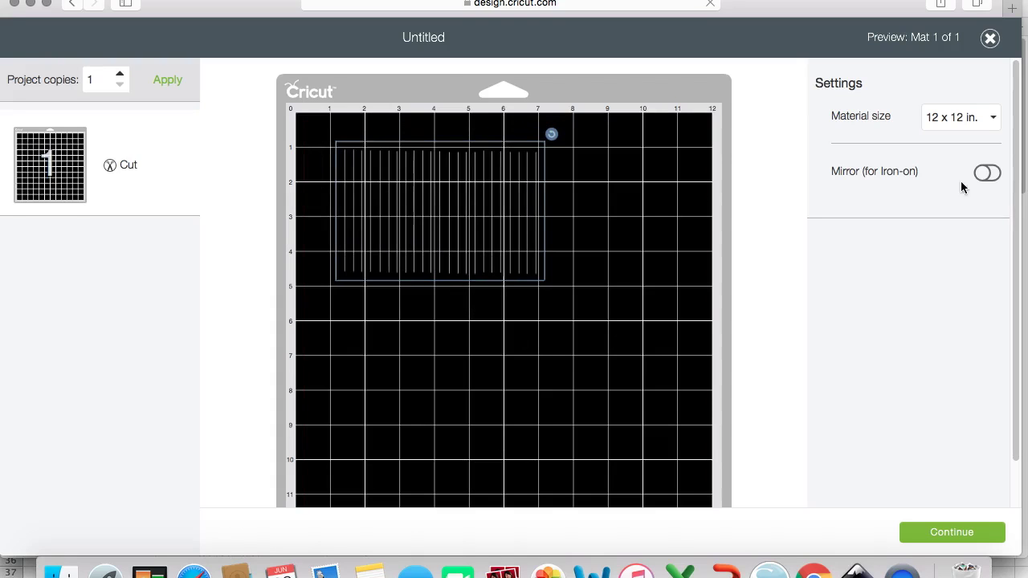
click(990, 37)
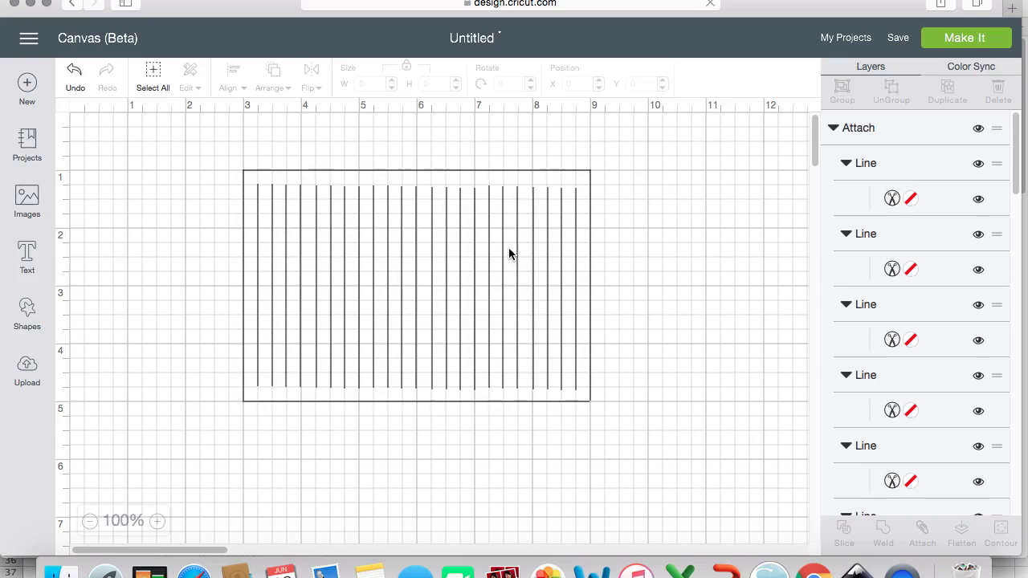
Save the project under the name 'Flower Center 1/4" cut 4x6'.
click(898, 40)
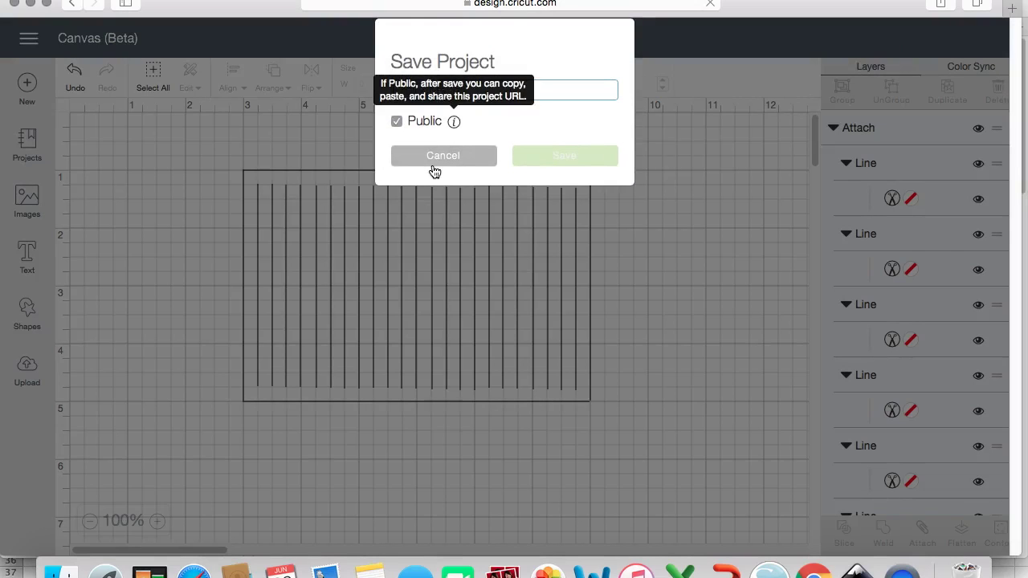
text(C)
key(BackSpace)
text(Floe)
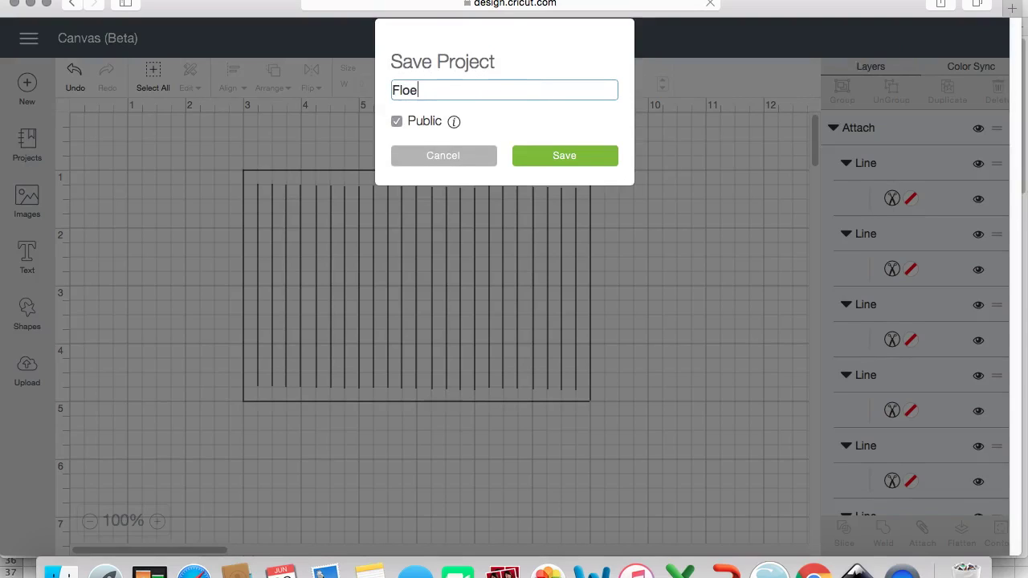
key(BackSpace)
text(wer Center 1/4" cu)
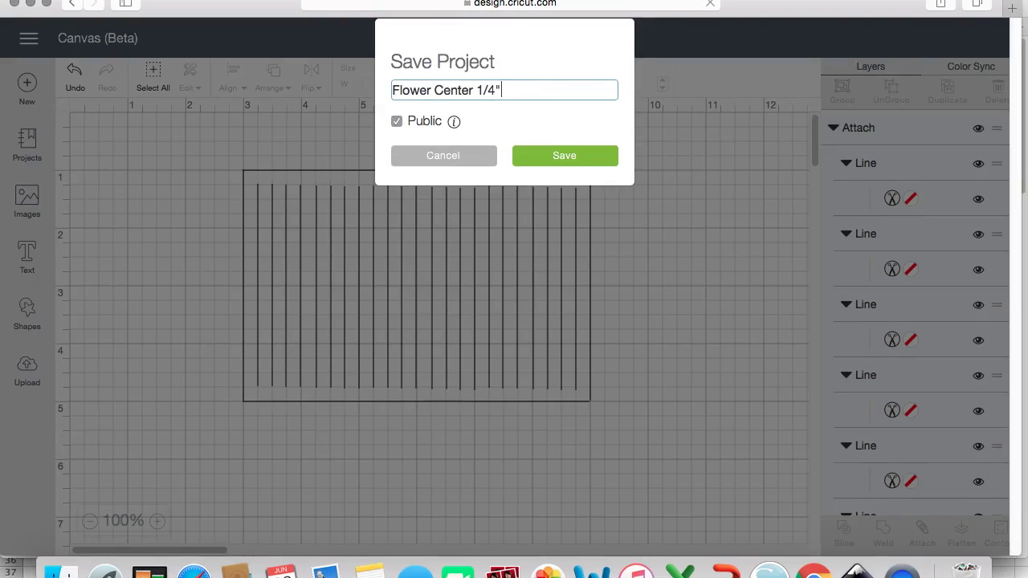
text(t 4x6)
click(566, 157)
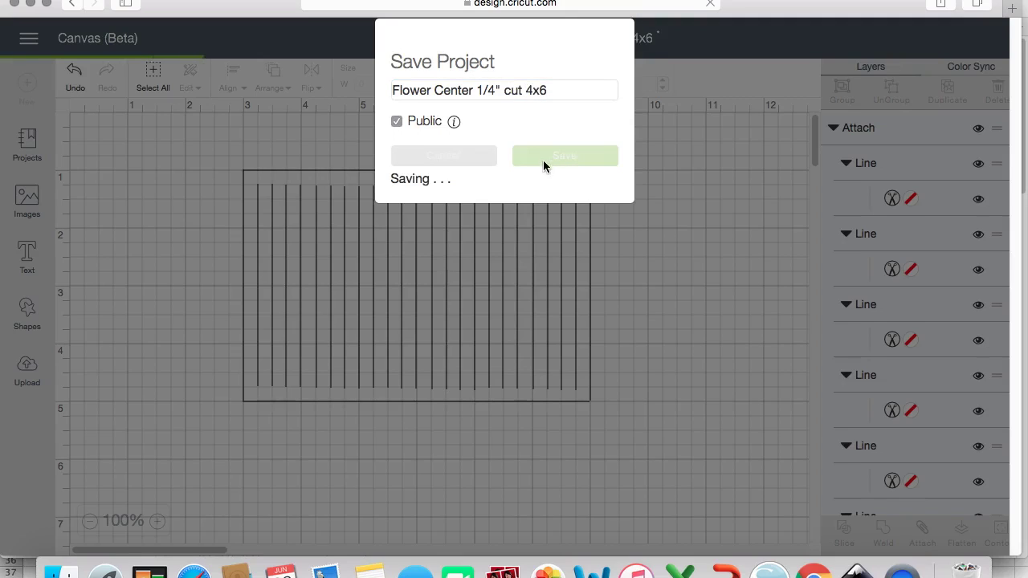